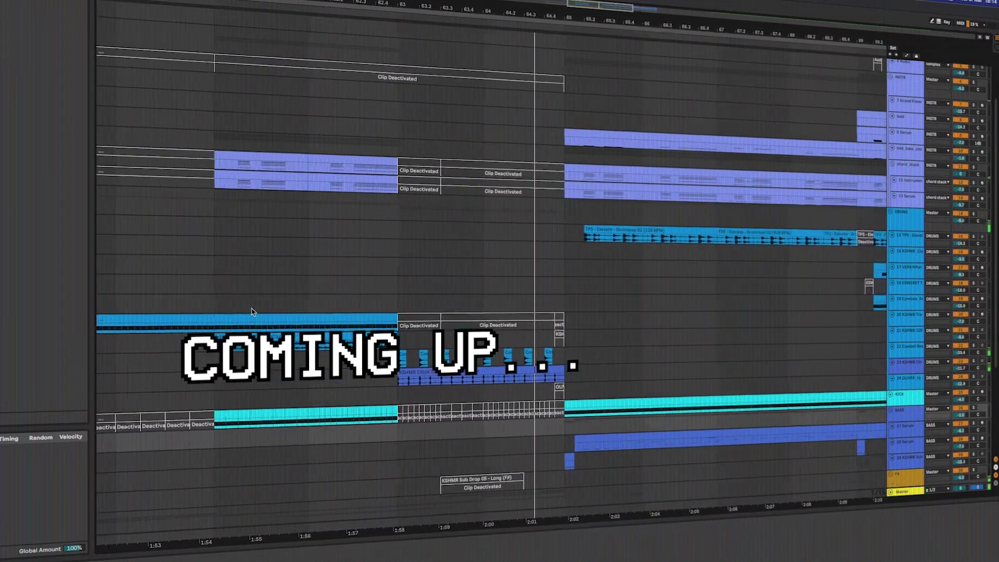
pyautogui.scroll(4, 251, 311)
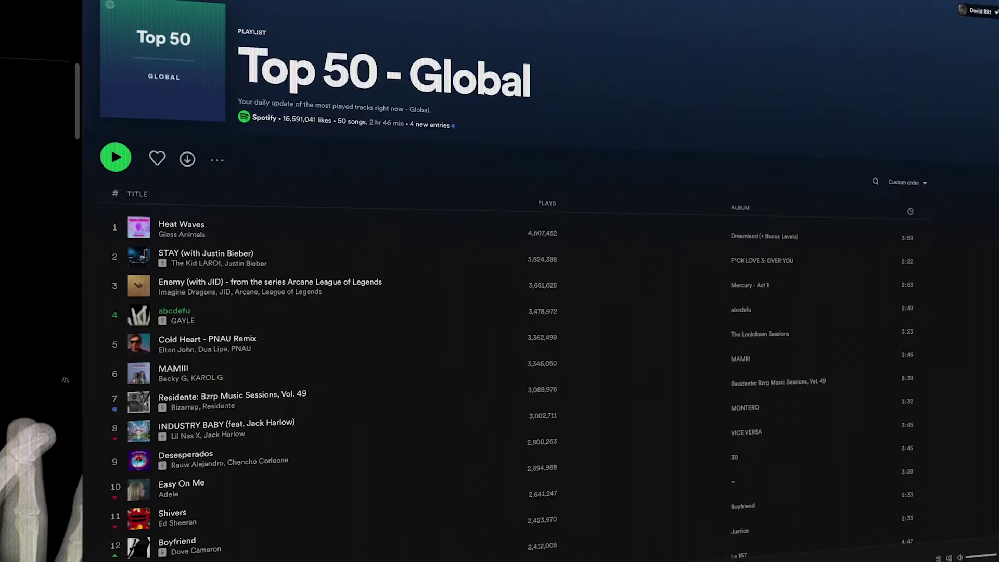
# Audition the original song from bar 63, then stop playback.
pyautogui.scroll(-3, 499, 312)
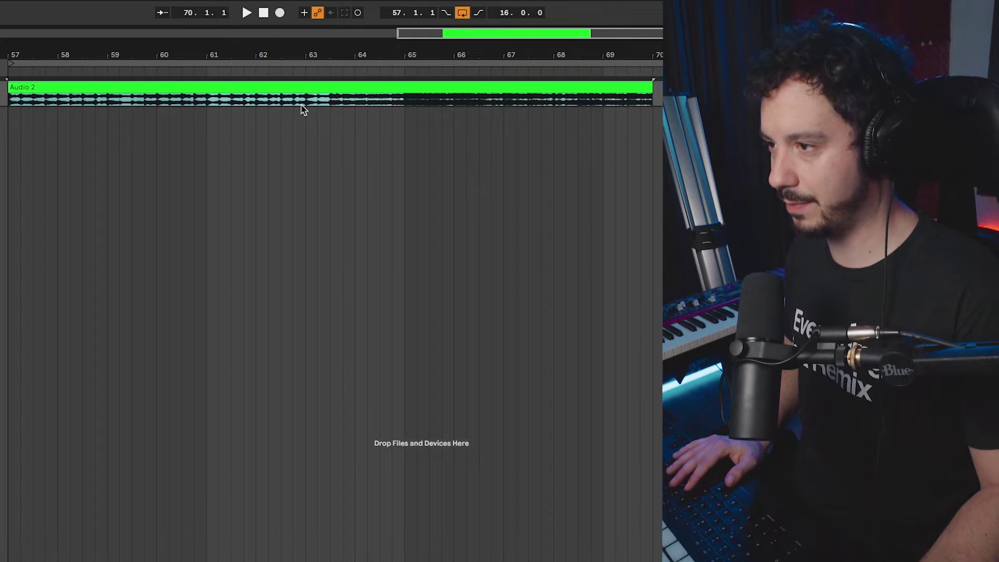
pyautogui.click(305, 104)
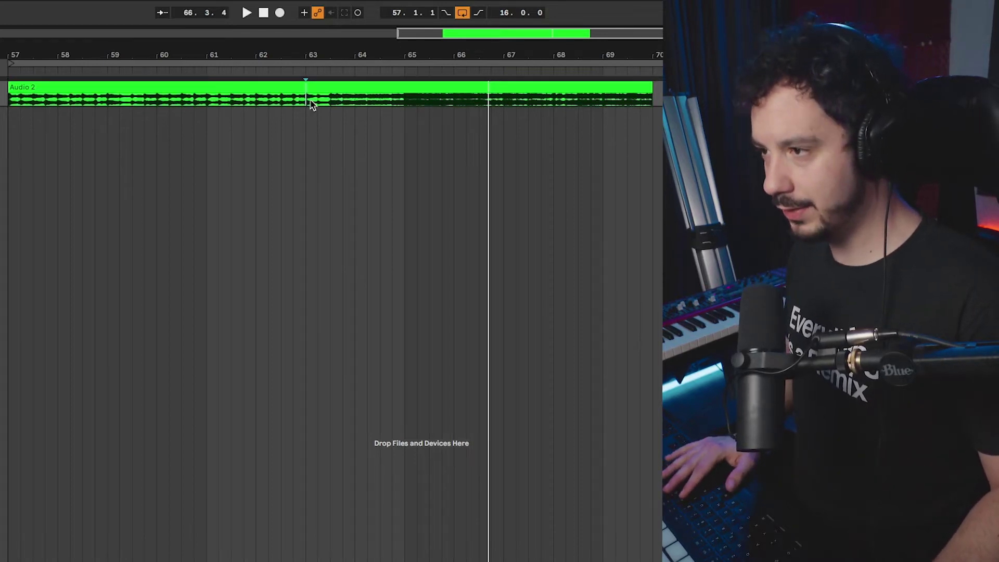
pyautogui.press('space')
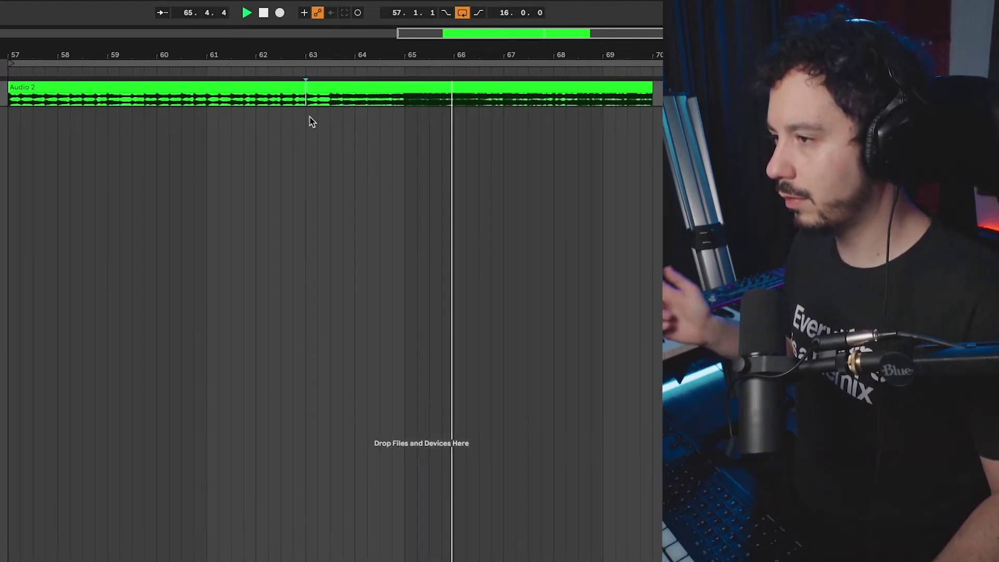
pyautogui.press('space')
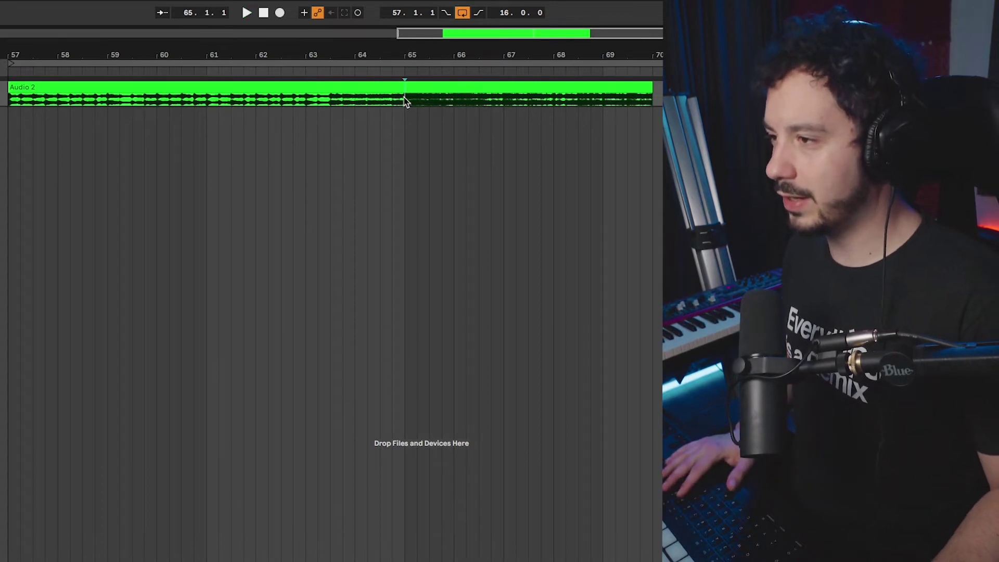
# Add an A note to the new MIDI bass line and play it back against the original.
pyautogui.scroll(3, 341, 208)
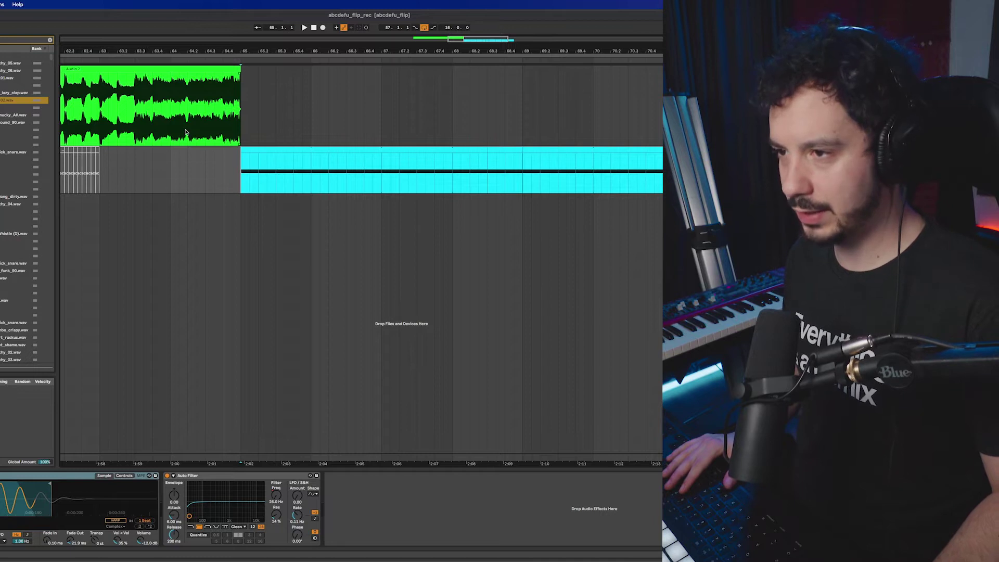
pyautogui.click(185, 131)
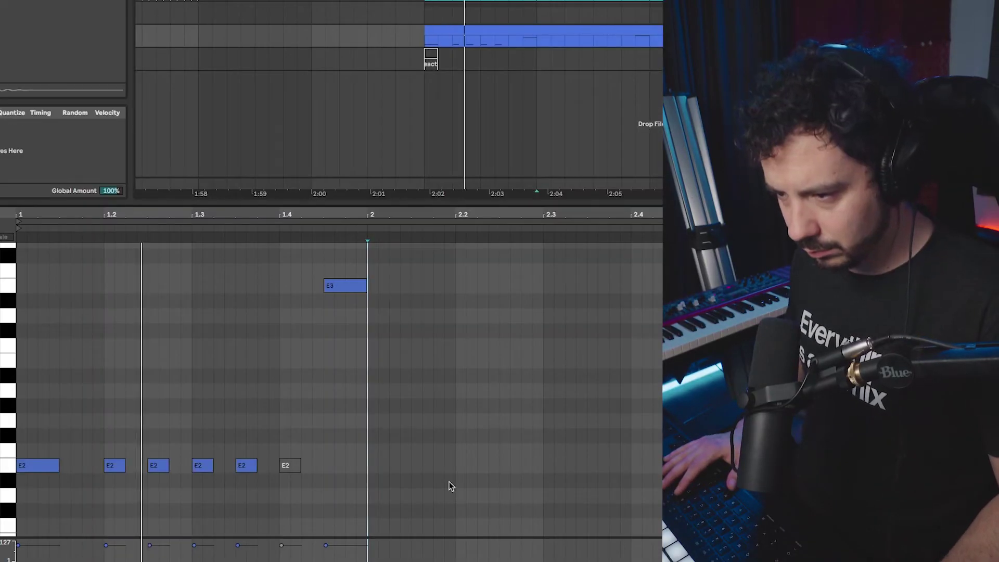
pyautogui.doubleClick(383, 391)
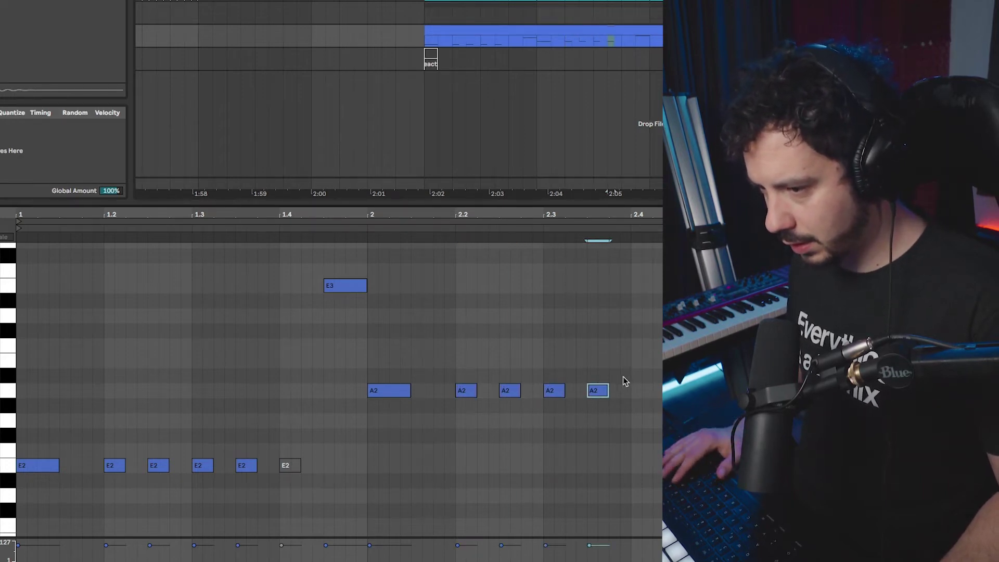
pyautogui.press('space')
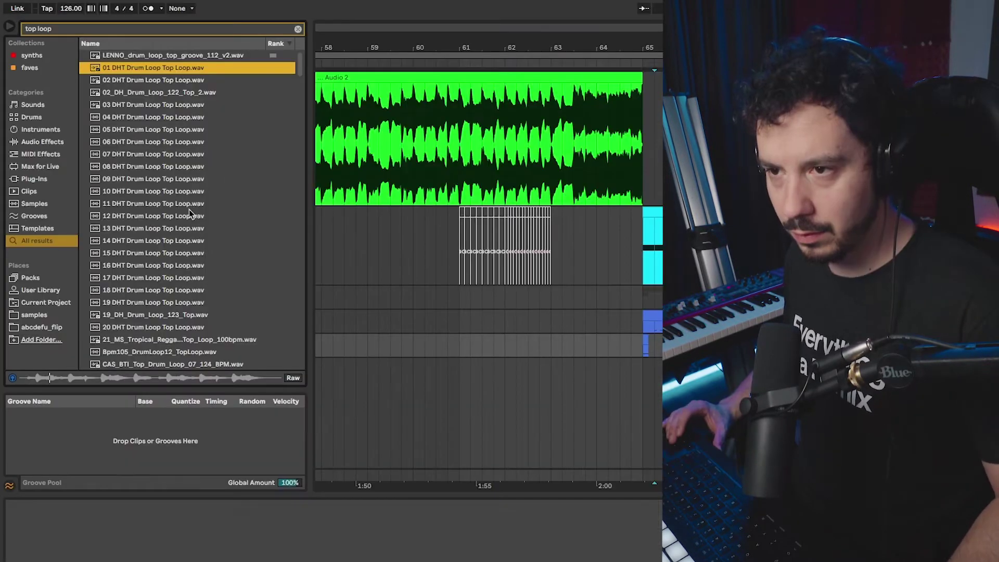
# Audition top loop results: 13 DHT Drum Loop Top Loop, then KSHMR Top Loop 128BPM 02 and 03.
pyautogui.press('Down')
pyautogui.press('Down')
pyautogui.press('Down')
pyautogui.click(170, 225)
pyautogui.scroll(-4, 194, 313)
pyautogui.click(196, 290)
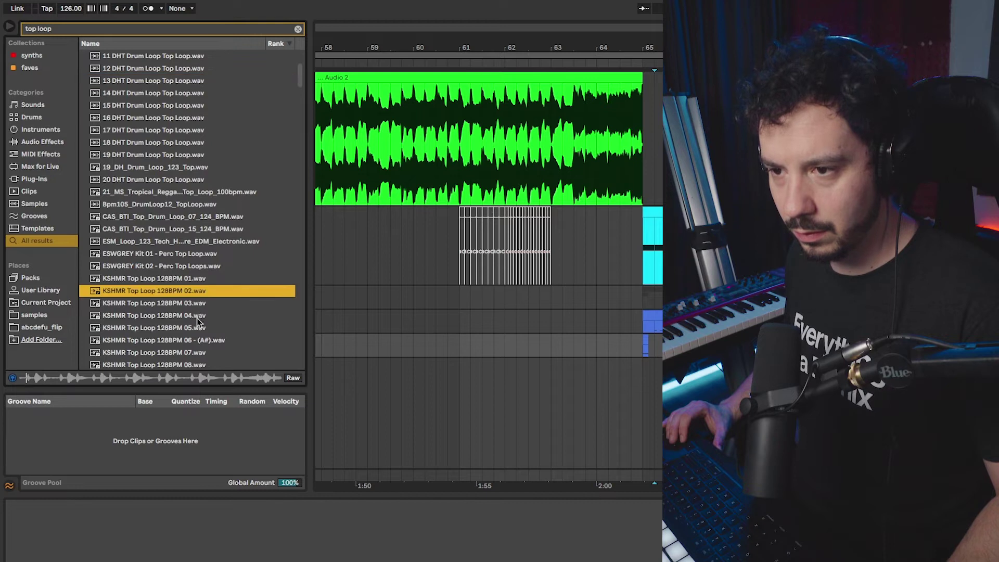
pyautogui.press('Down')
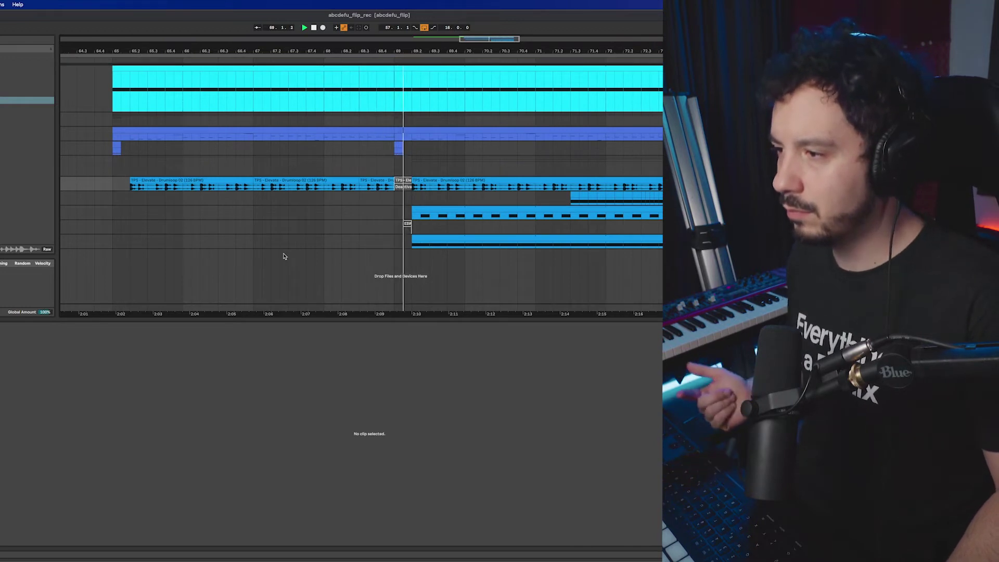
# Stop playback, set the start point on an empty track, and fit all track heights into view.
pyautogui.press('space')
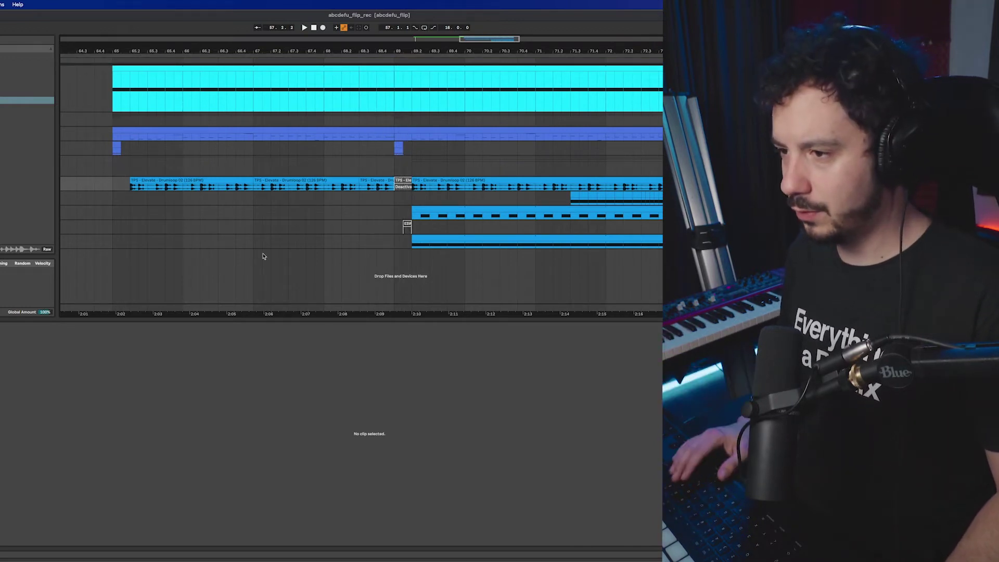
pyautogui.click(242, 241)
pyautogui.scroll(-3, 241, 239)
pyautogui.scroll(3, 248, 238)
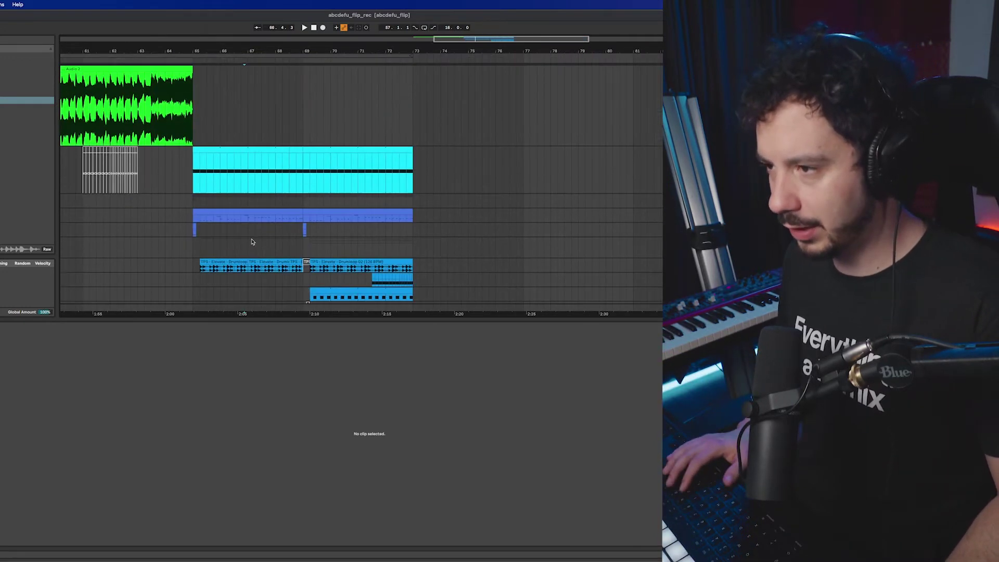
pyautogui.click(238, 240)
pyautogui.press('h')
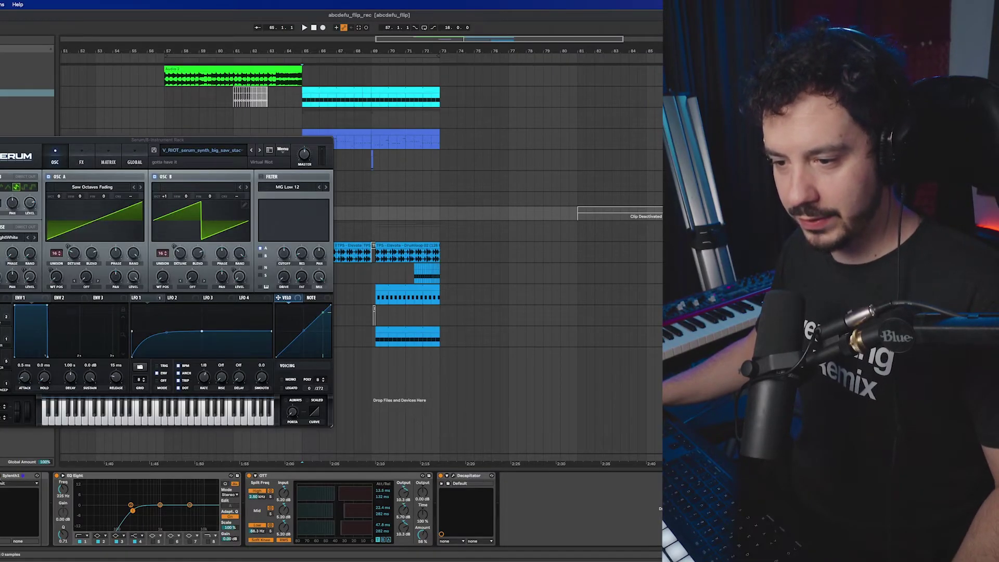
# Move the Sylenth1 window clear of Serum and open the chord-stack clip's notes.
pyautogui.moveTo(130, 134); pyautogui.dragTo(507, 176)
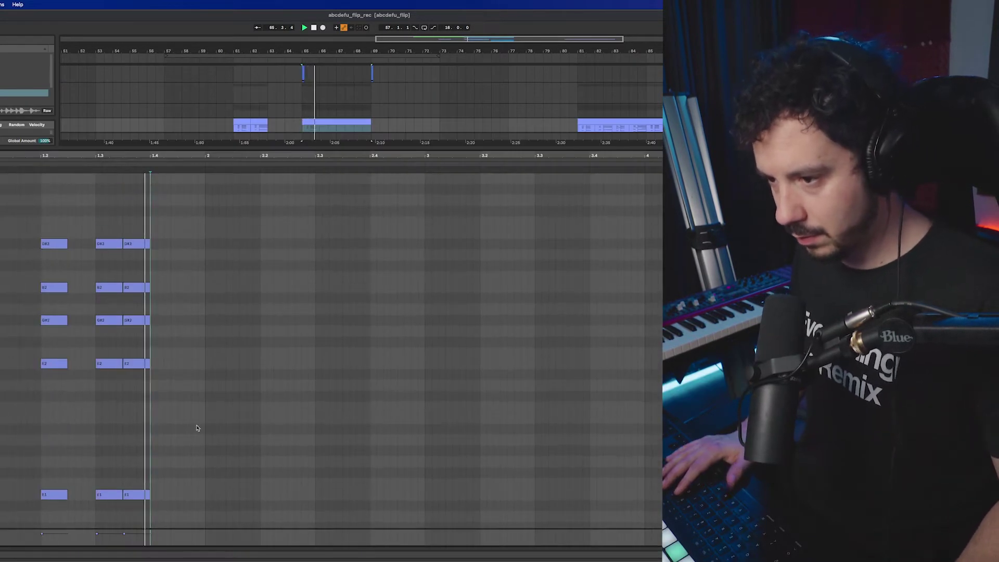
pyautogui.click(265, 364)
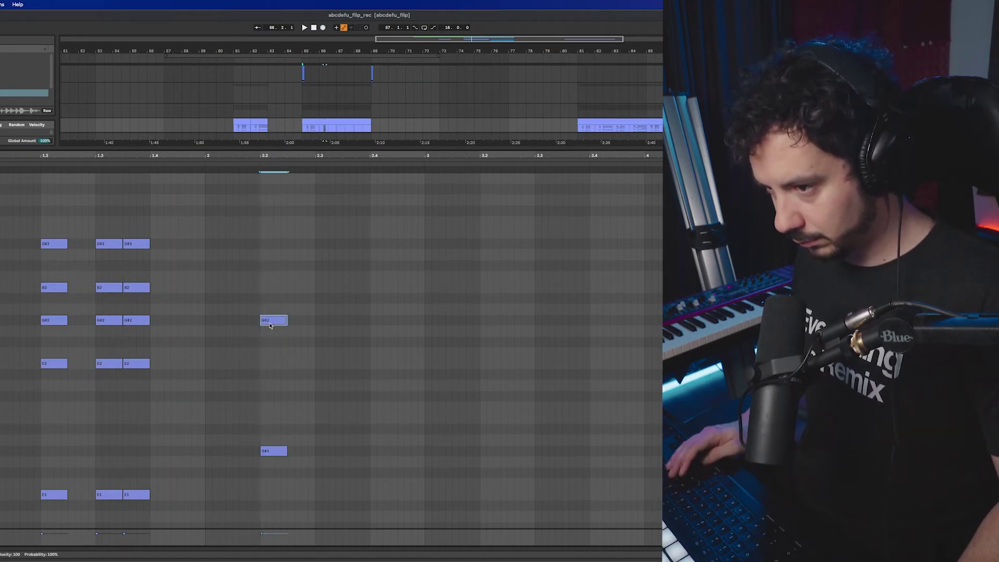
pyautogui.click(301, 108)
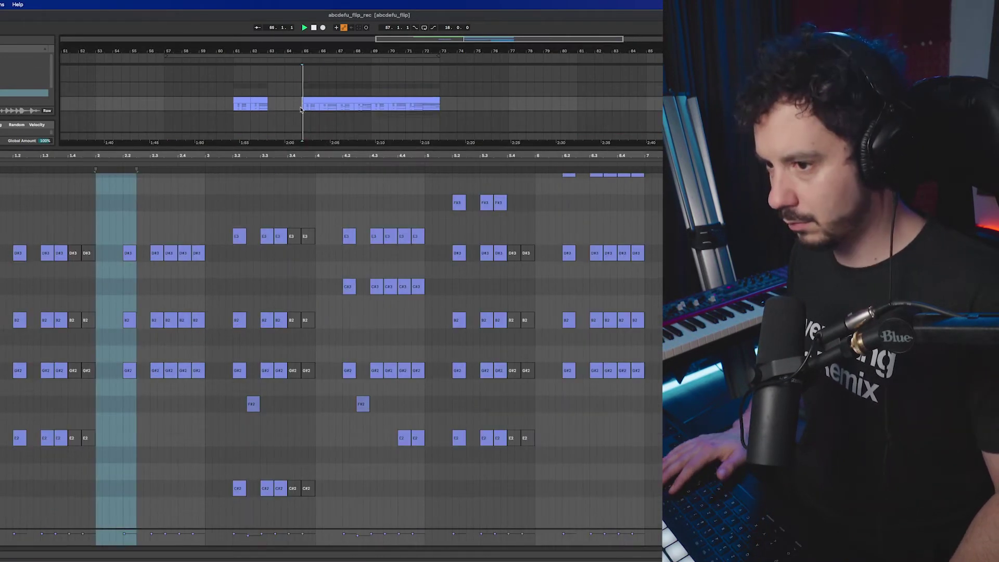
pyautogui.click(122, 217)
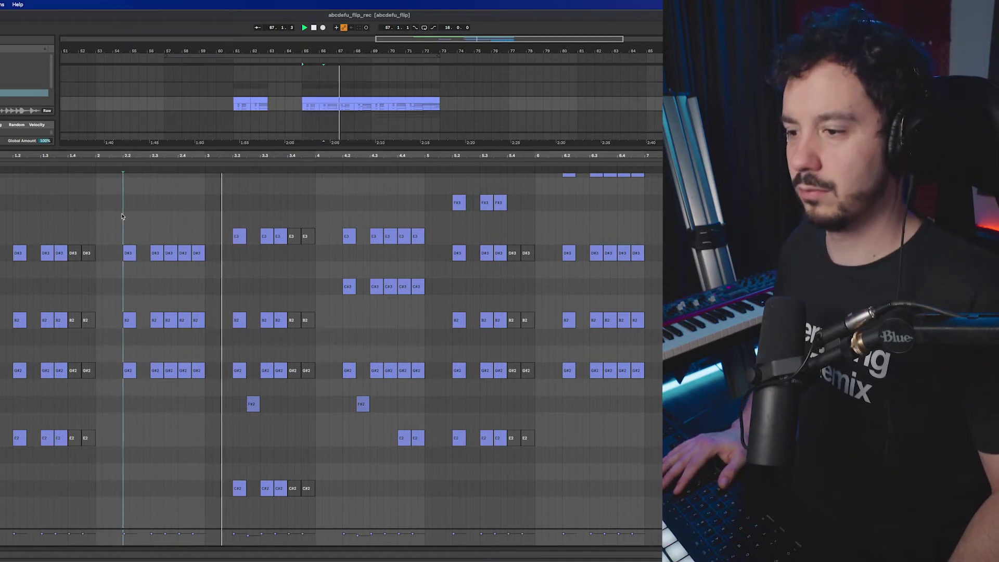
# Stop playback, return to the arrangement, and bring up the chord stack's LFOTool window to check its rate.
pyautogui.press('space')
pyautogui.hotkey('shift', 'Tab')
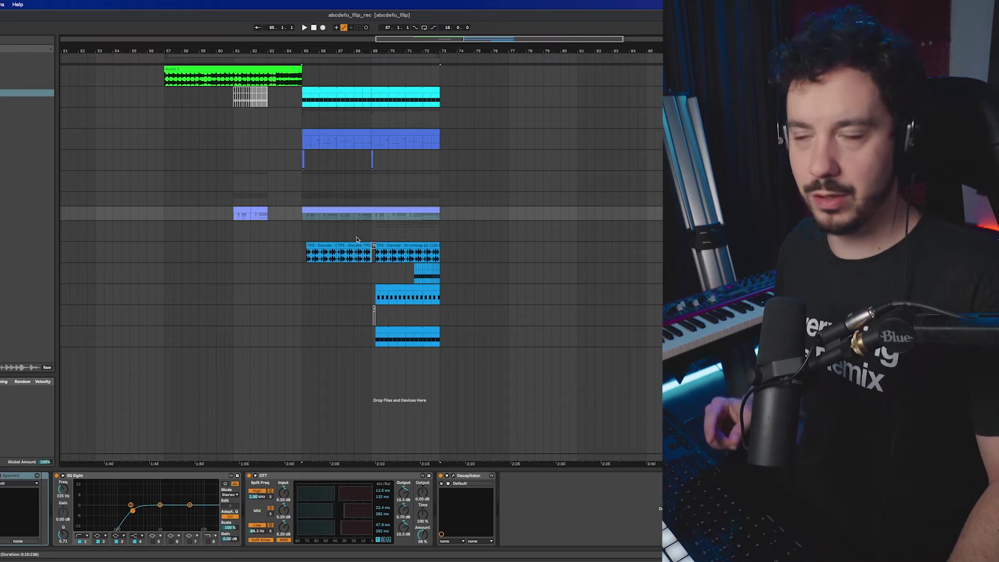
pyautogui.click(333, 199)
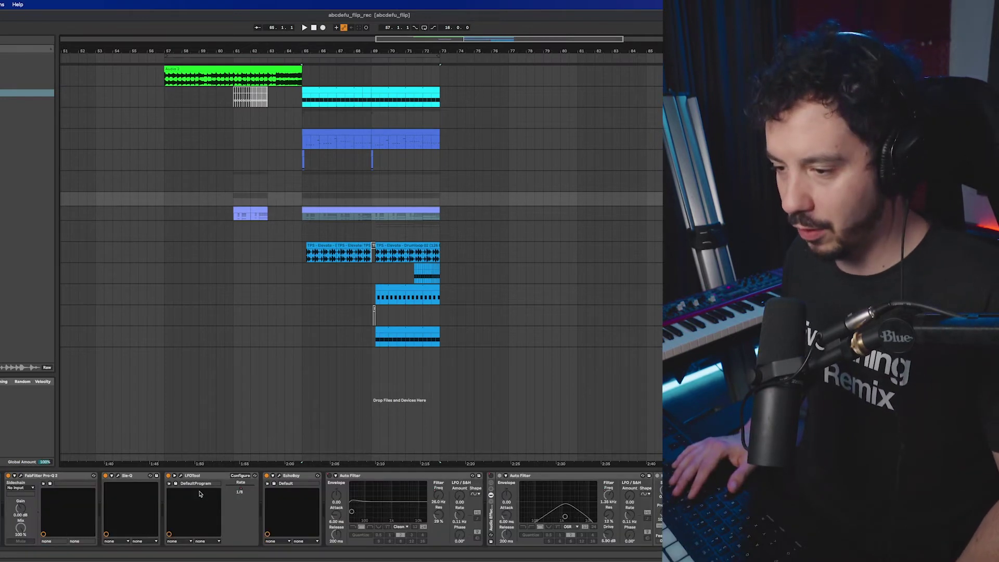
pyautogui.click(182, 476)
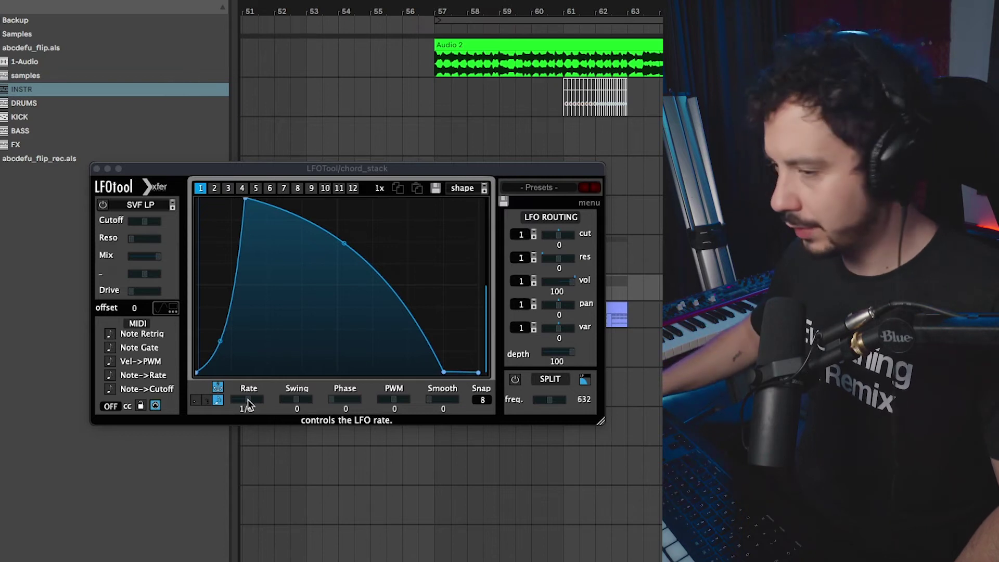
pyautogui.click(248, 404)
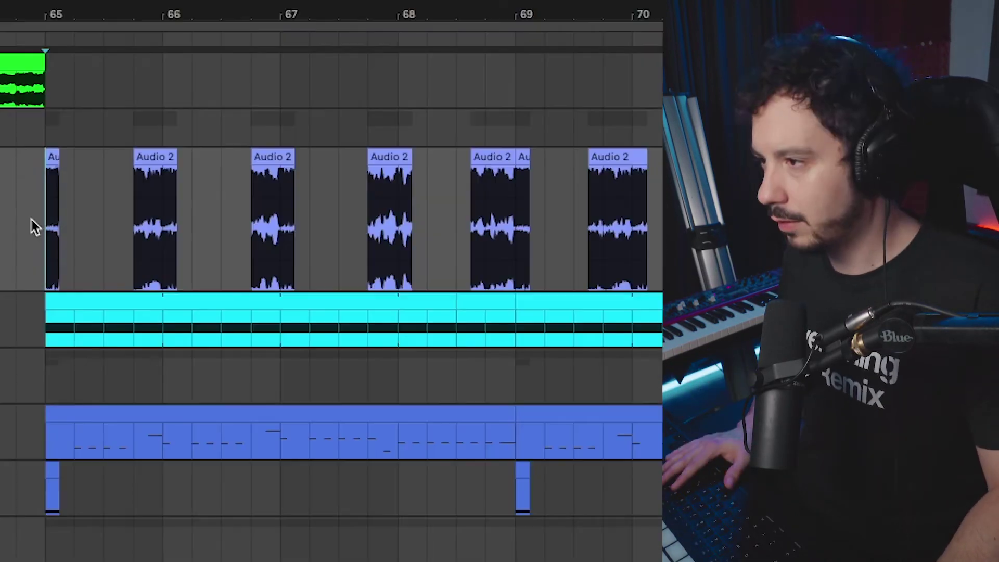
# Play from bar 65 and inspect the vocal chops' OTT and FabFilter Saturn devices.
pyautogui.press('space')
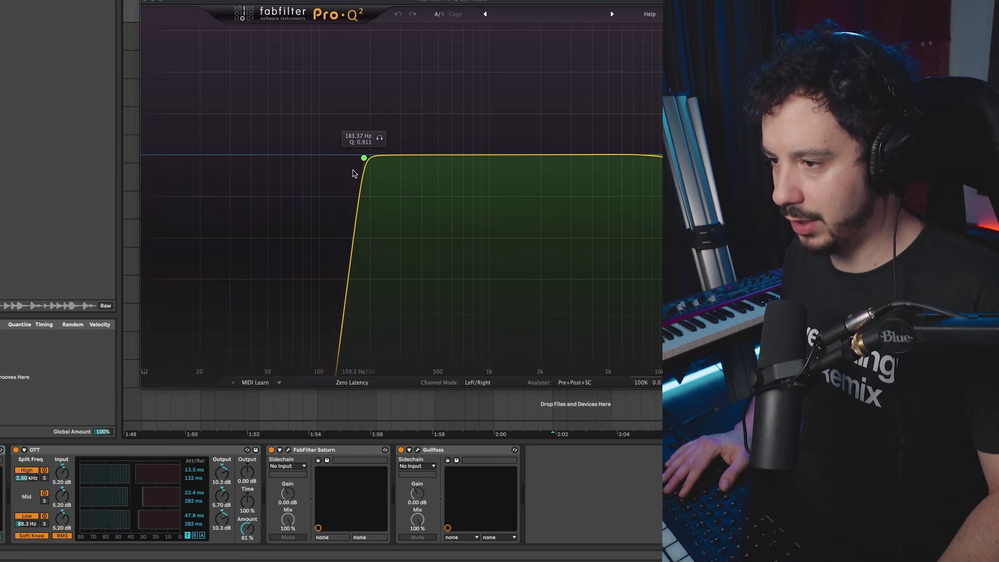
pyautogui.click(176, 457)
pyautogui.click(289, 450)
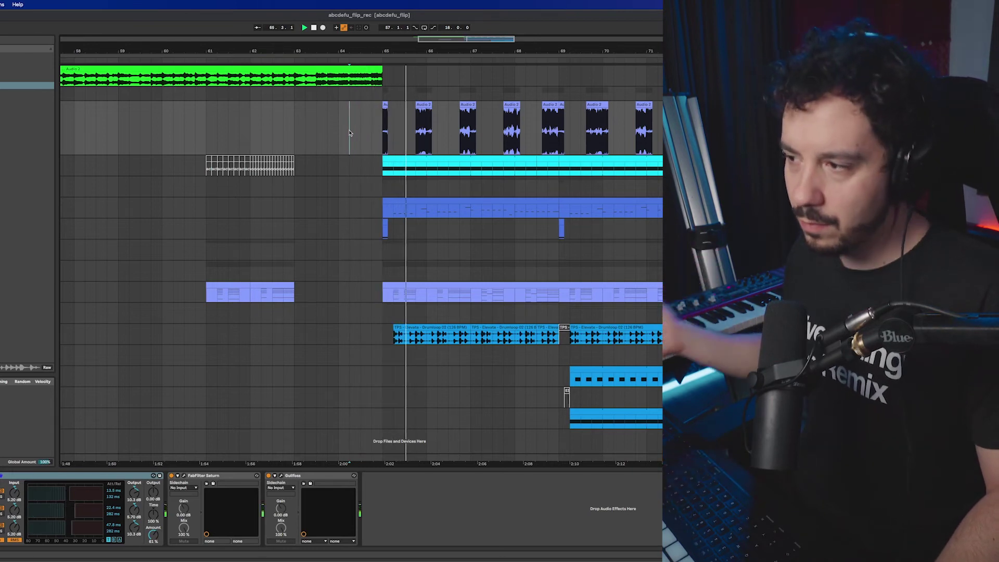
# Select the empty track below the clips.
pyautogui.click(457, 190)
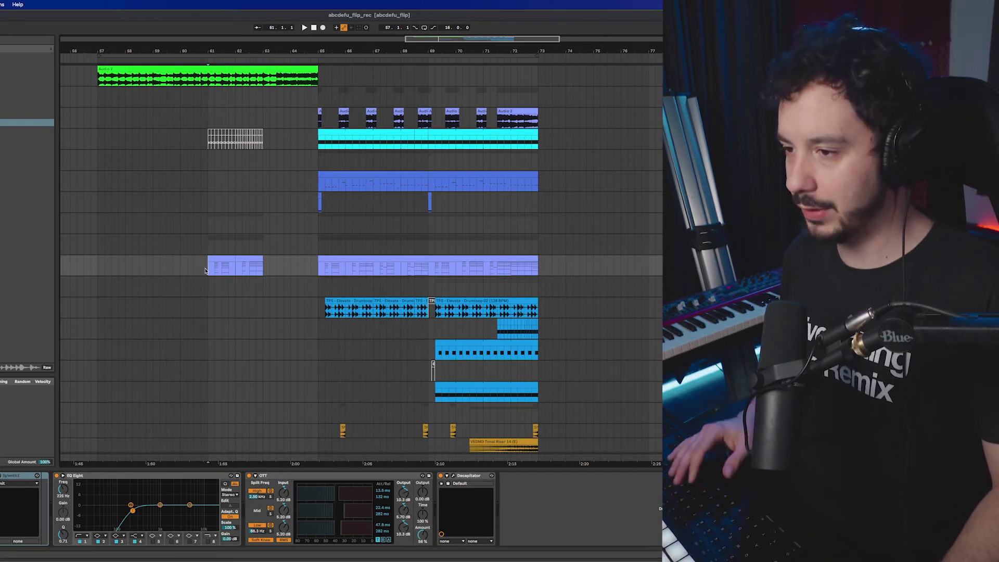
# Check the chord stack's devices, then play the drop from bar 61.2 on the purple track twice.
pyautogui.press('Up')
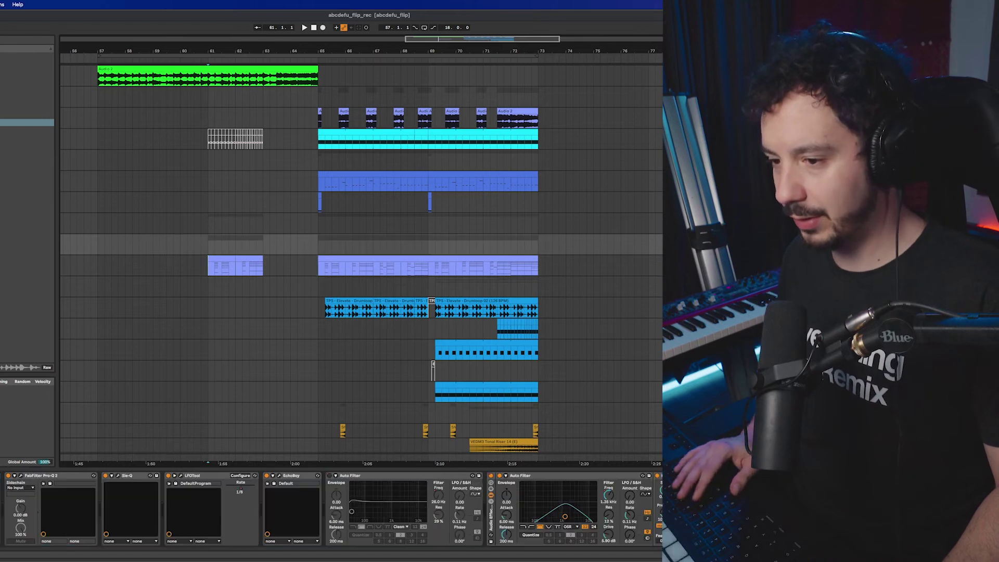
pyautogui.hscroll(10, 331, 485)
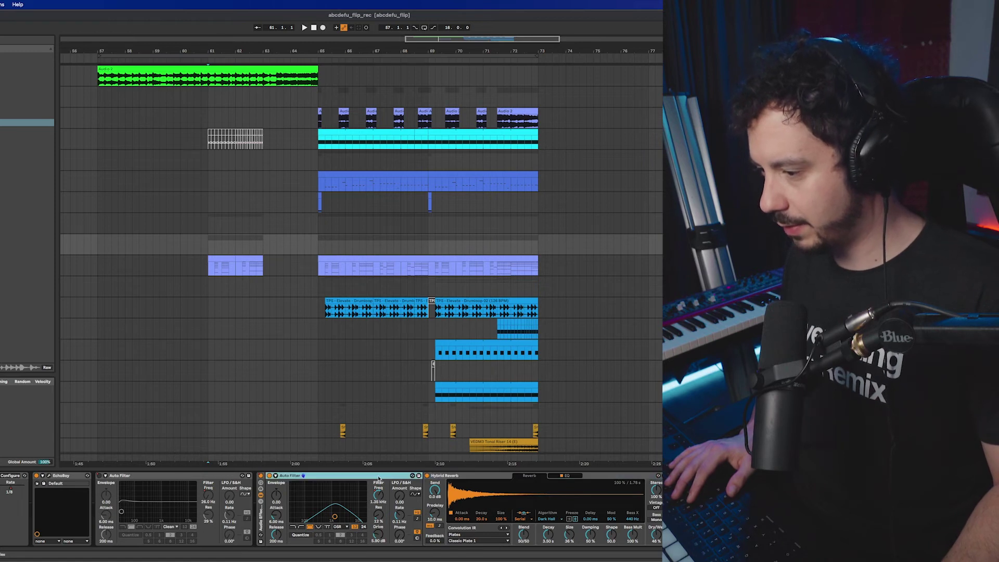
pyautogui.click(214, 272)
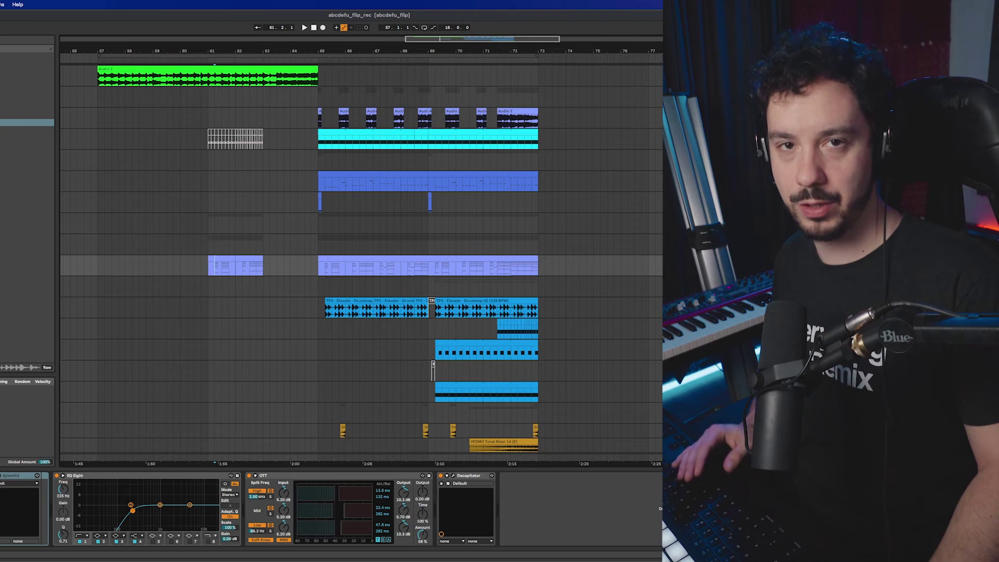
pyautogui.press('space')
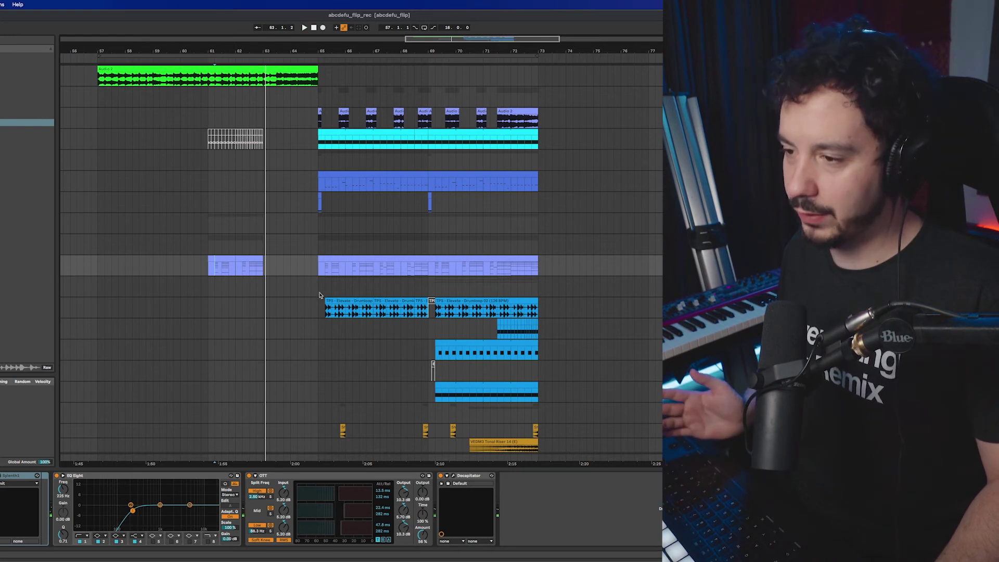
pyautogui.press('space')
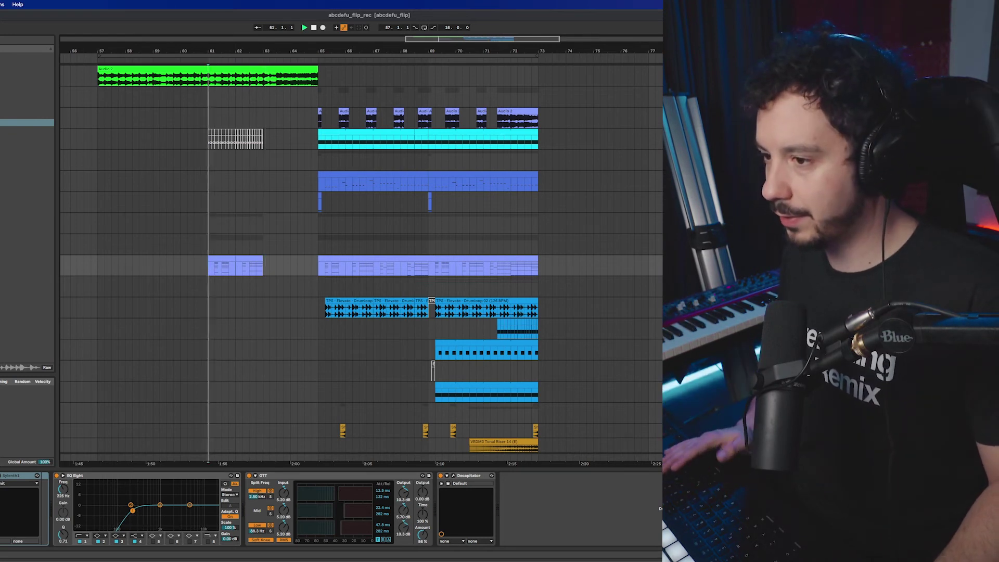
pyautogui.press('space')
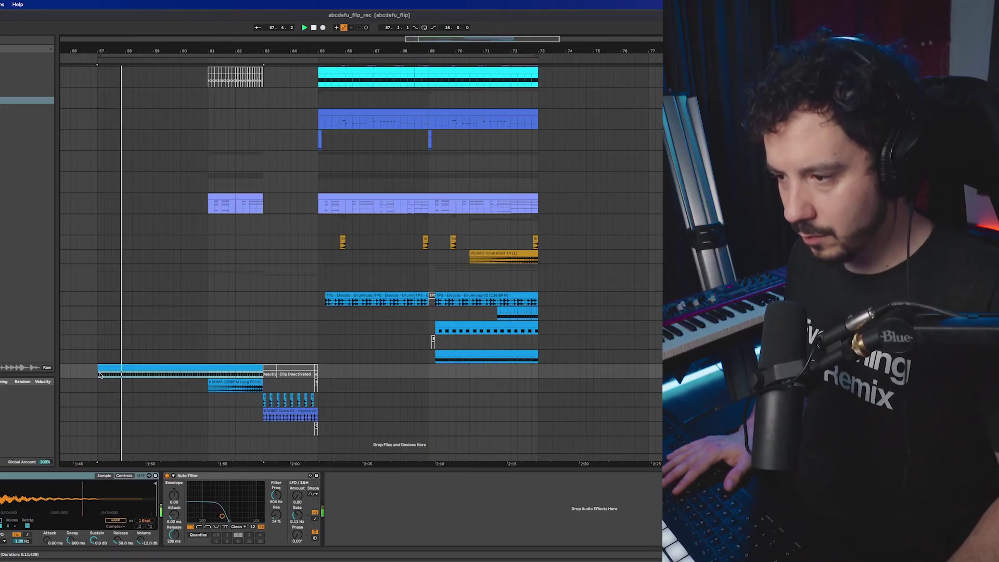
# Select the long build-up clip's track and zoom in on the build-up around bar 63.
pyautogui.click(408, 428)
pyautogui.scroll(5, 145, 406)
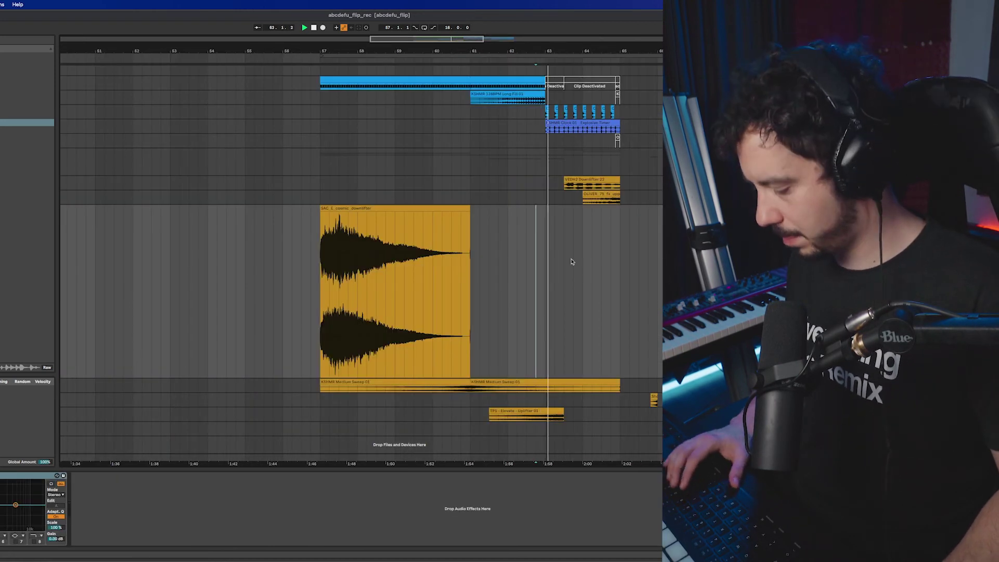
pyautogui.scroll(-5, 572, 262)
pyautogui.scroll(3, 470, 355)
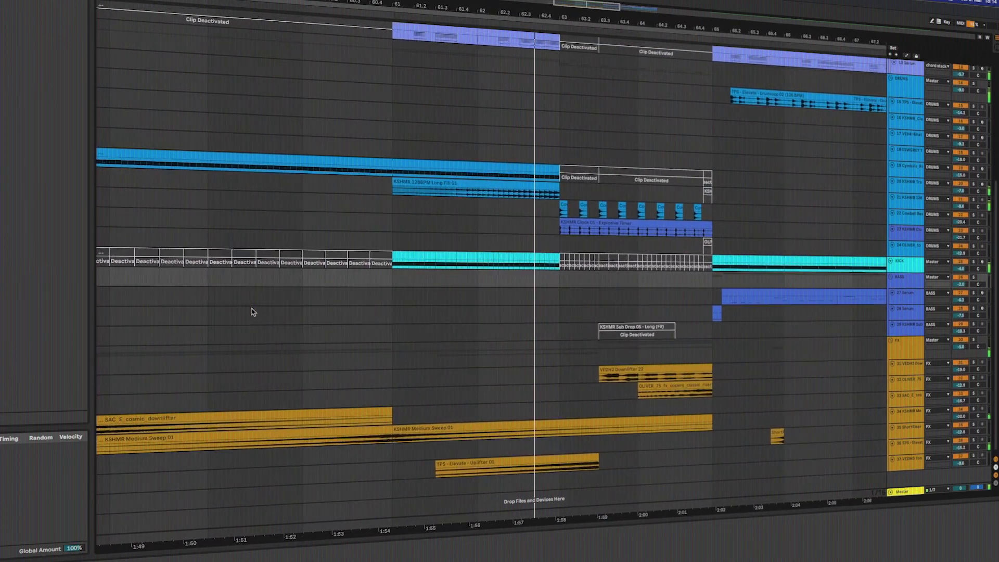
pyautogui.scroll(3, 252, 312)
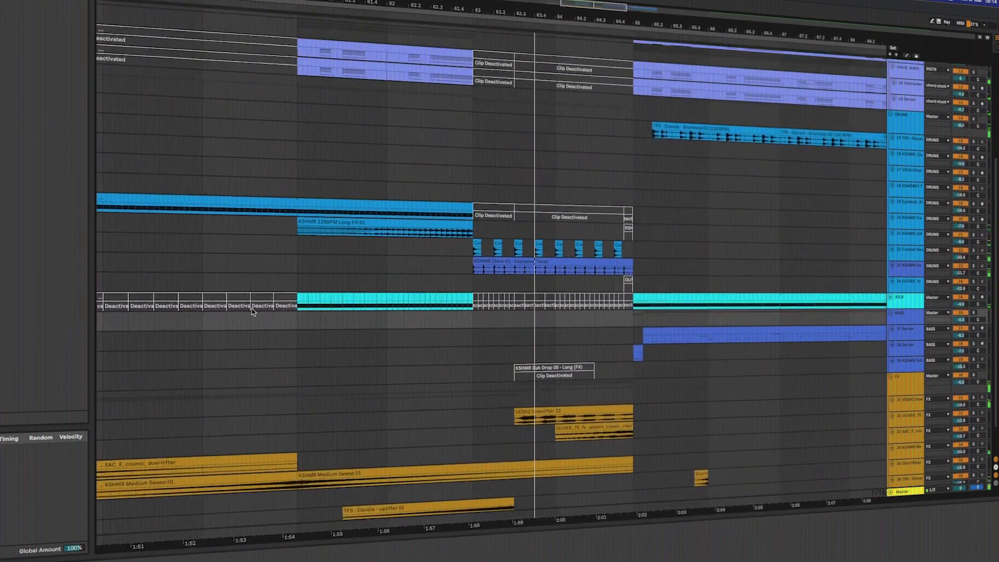